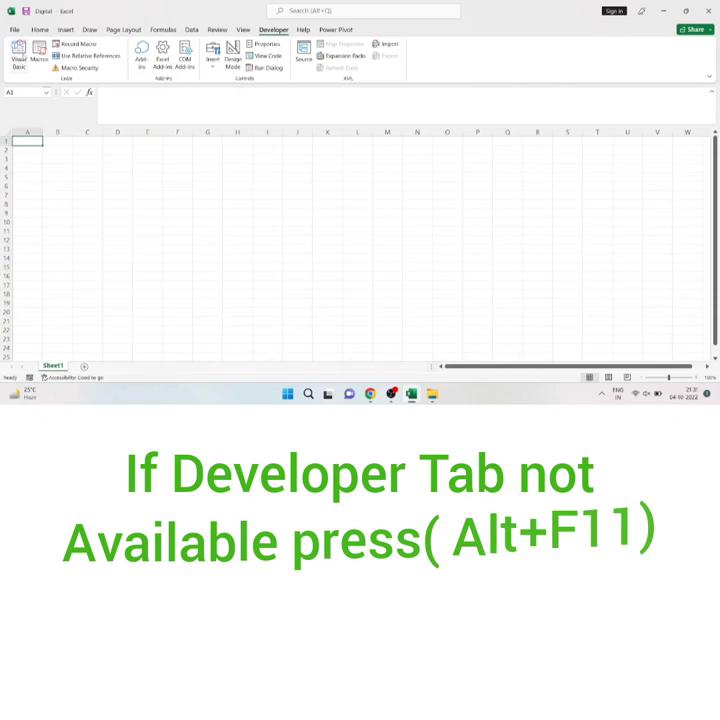
- Open the Visual Basic editor for the Digital workbook from the Developer tab
click(19, 55)
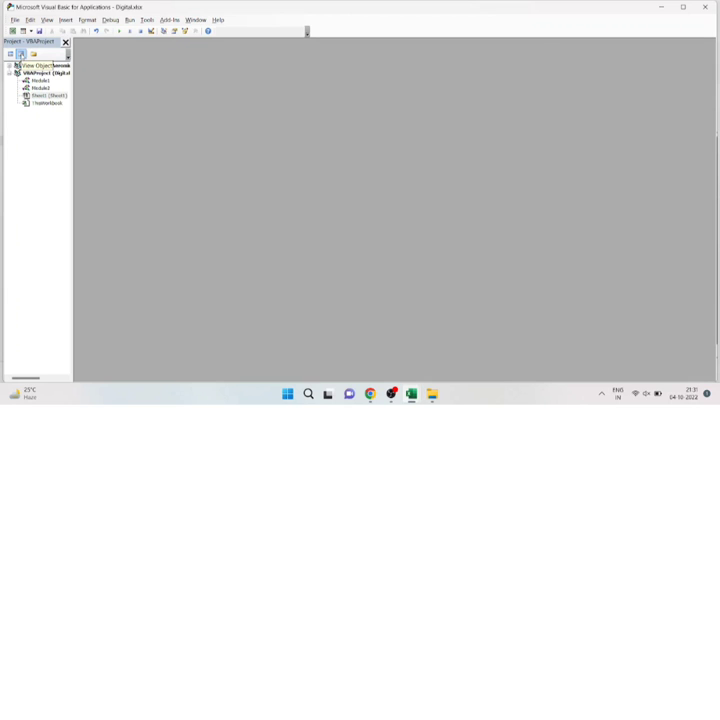
- Insert a new module and write Sub My_Clock() with Range("A1").Value = Now
click(66, 20)
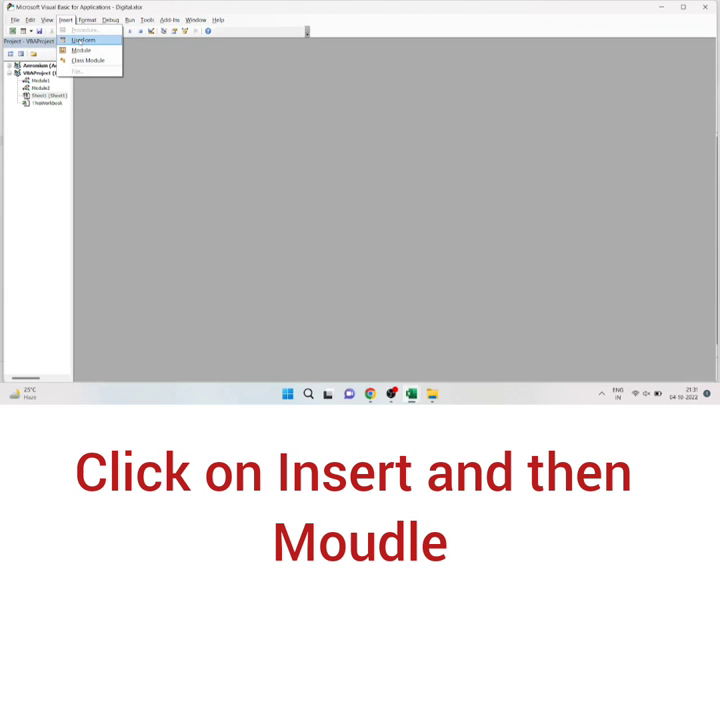
click(70, 50)
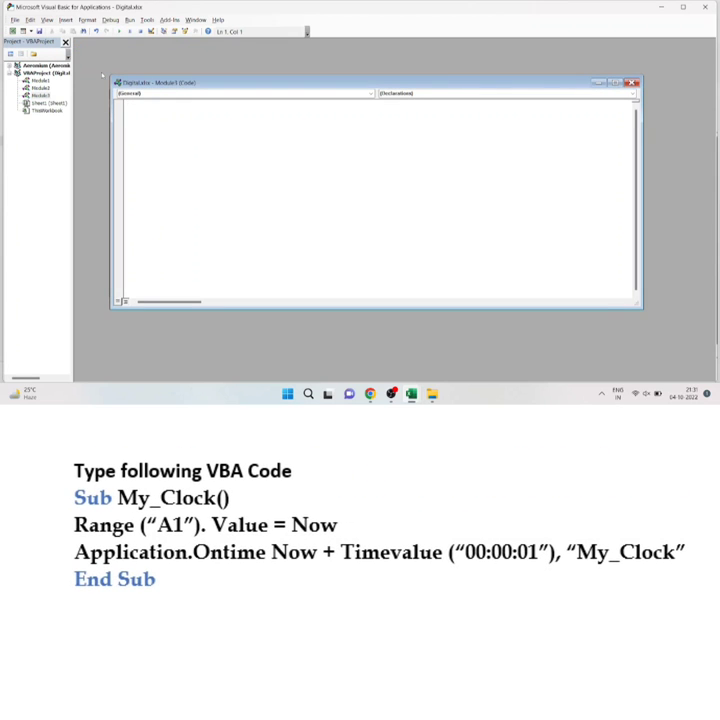
text(s)
text(l)
text(ock()
key(Return)
text(Range)
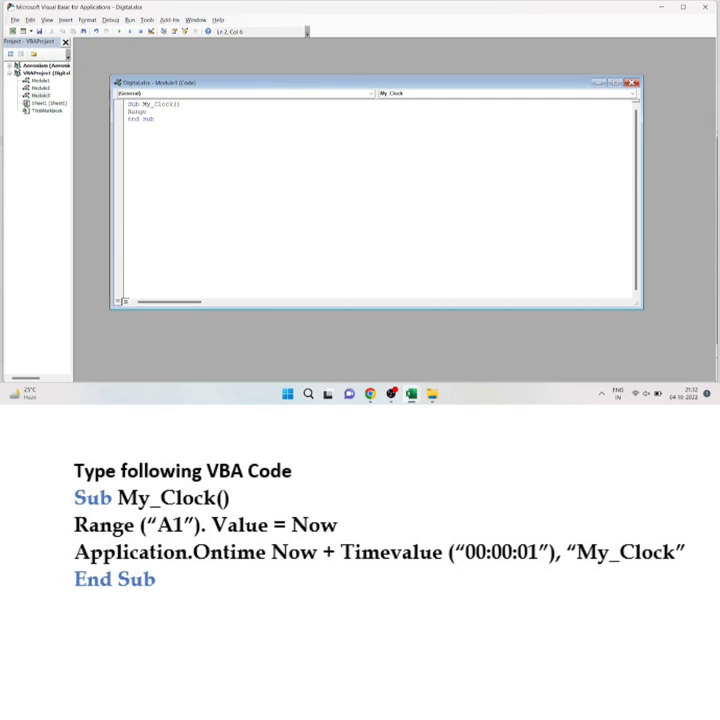
text(()
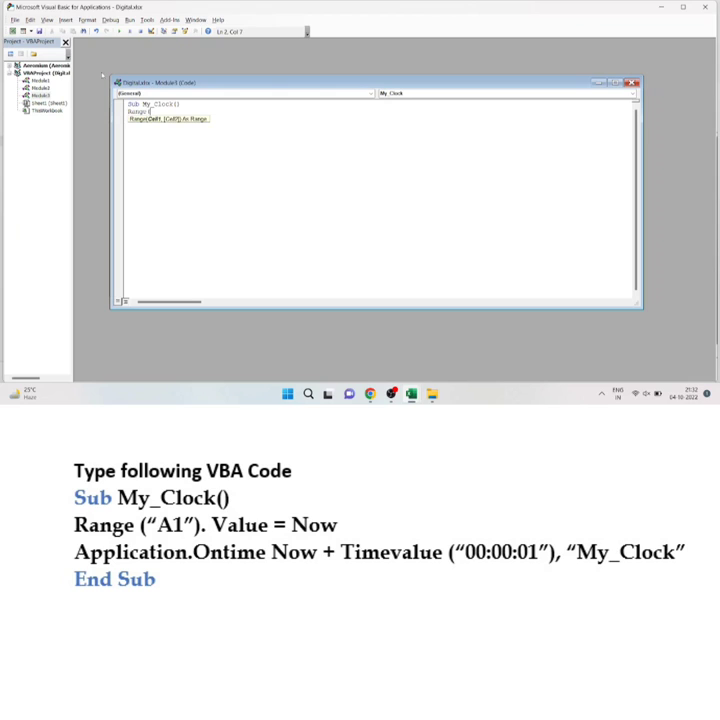
text("A)
text(1)
text(")
text())
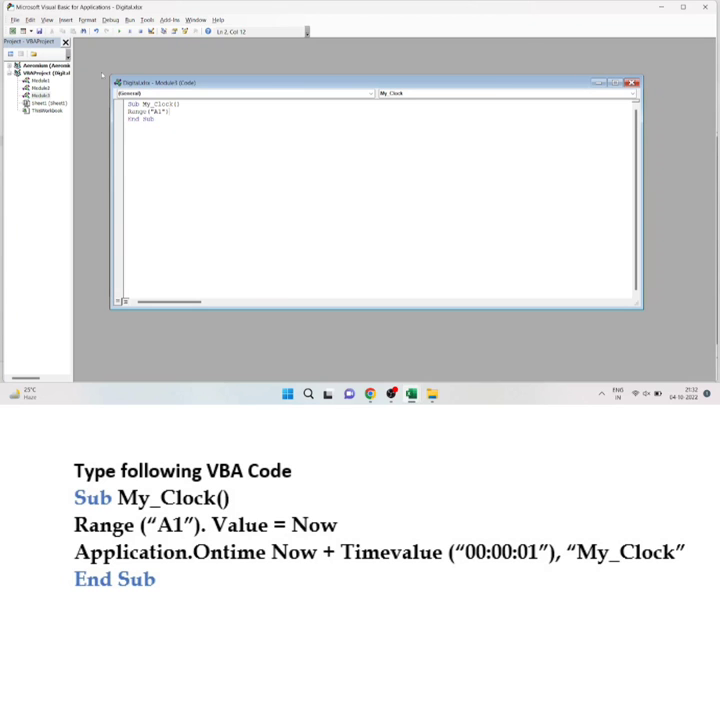
text(.Va)
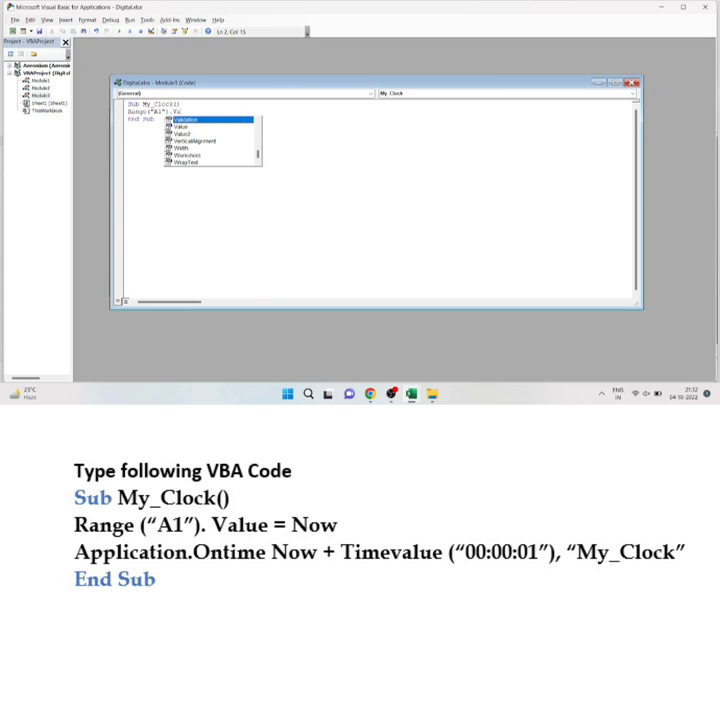
text(lue)
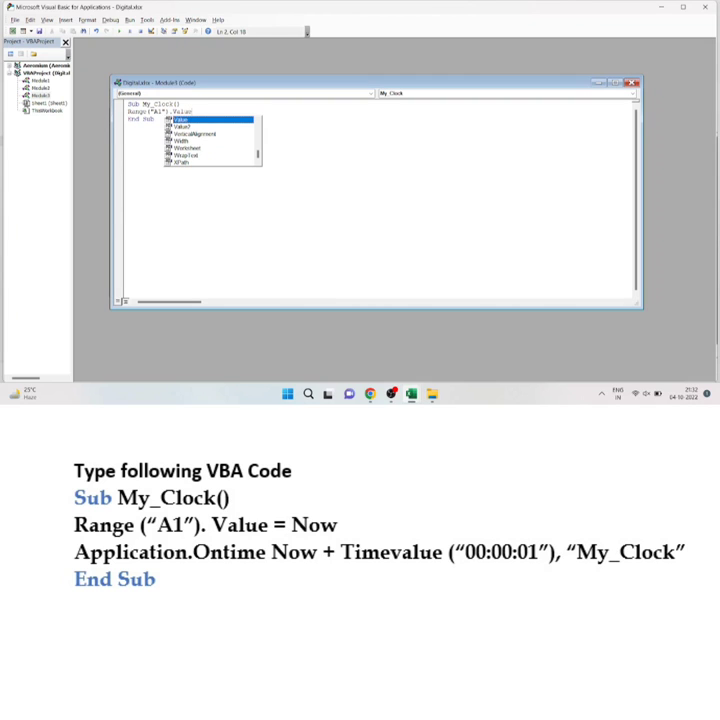
text(= Now)
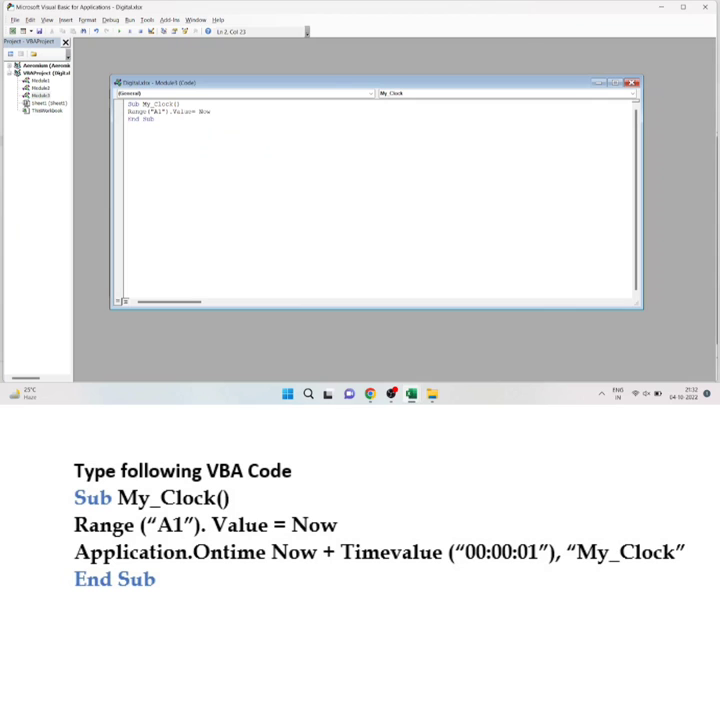
key(Return)
text(Applic)
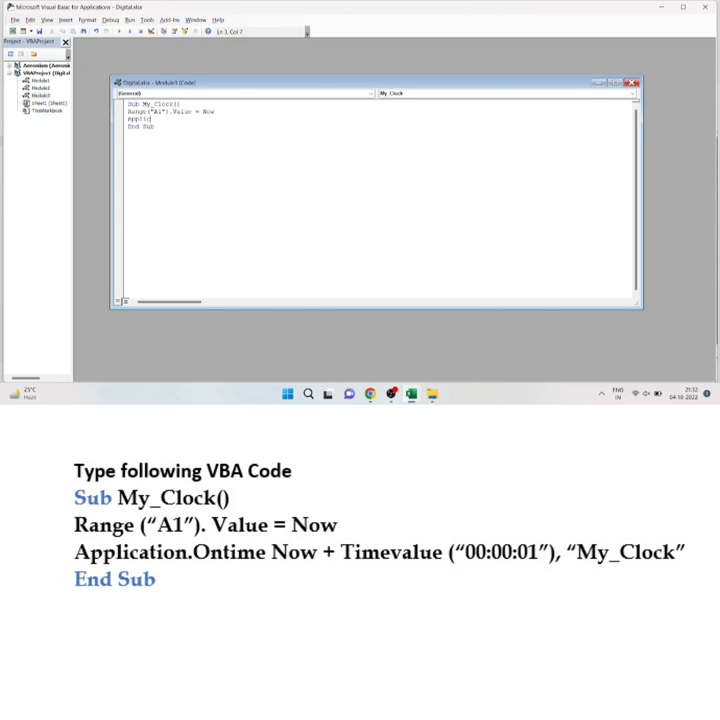
- Add Application.OnTime Now + TimeValue("00:00:01"), "My_Clock" to the macro and run it
text(at)
text(ion)
text(.onti)
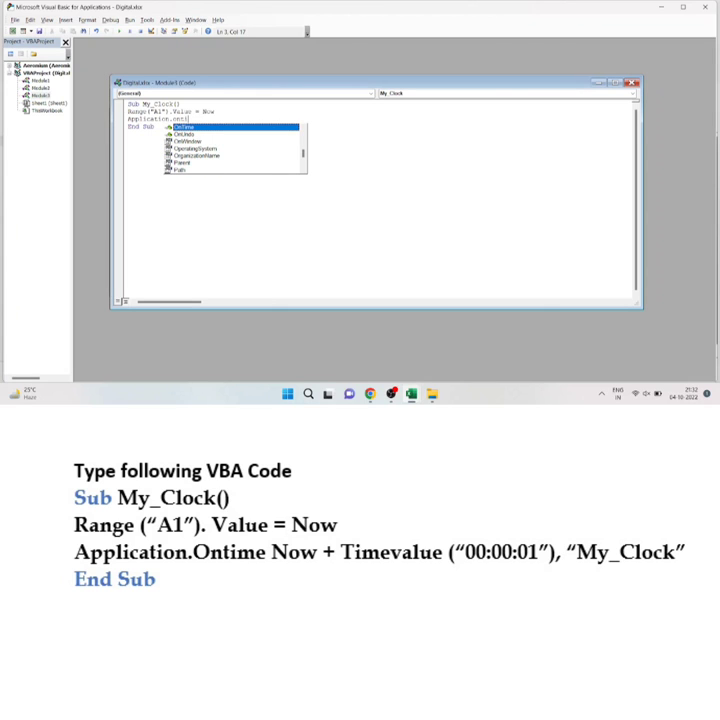
text(me)
text( n)
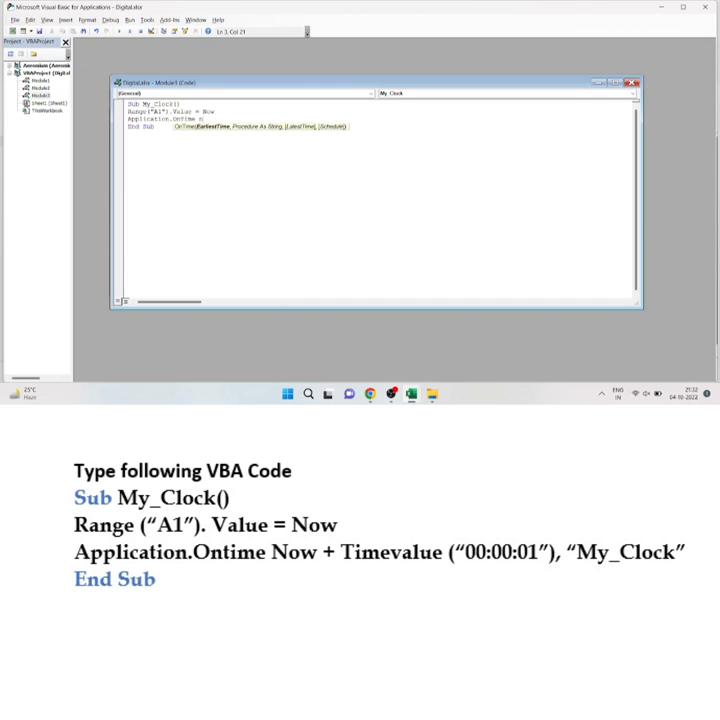
text(ow + timevalue)
text(()
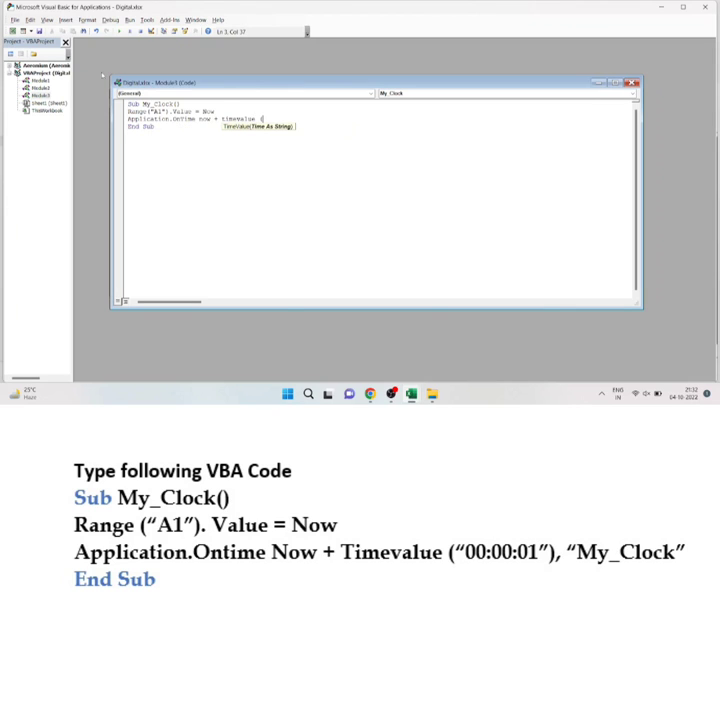
text(")
text(00)
text(:00:0)
text(1"))
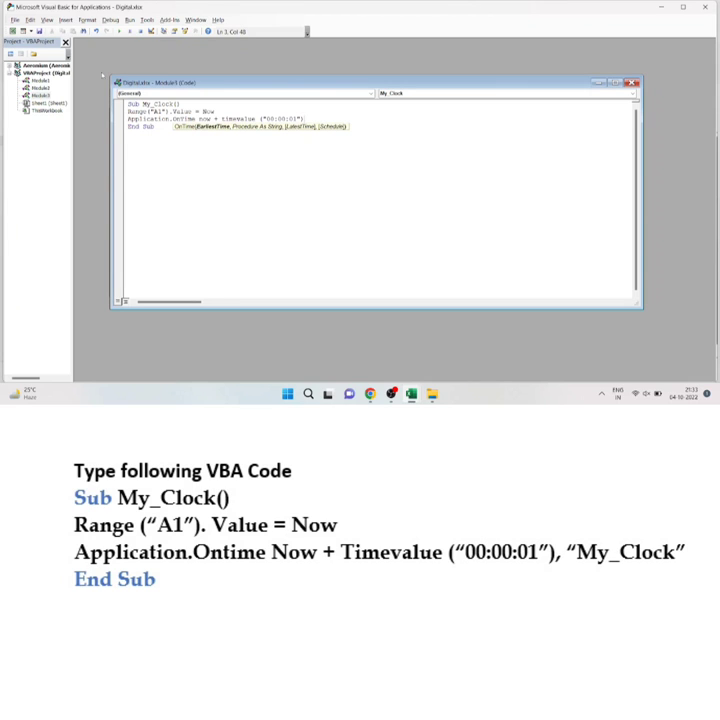
text(,"My_Clock)
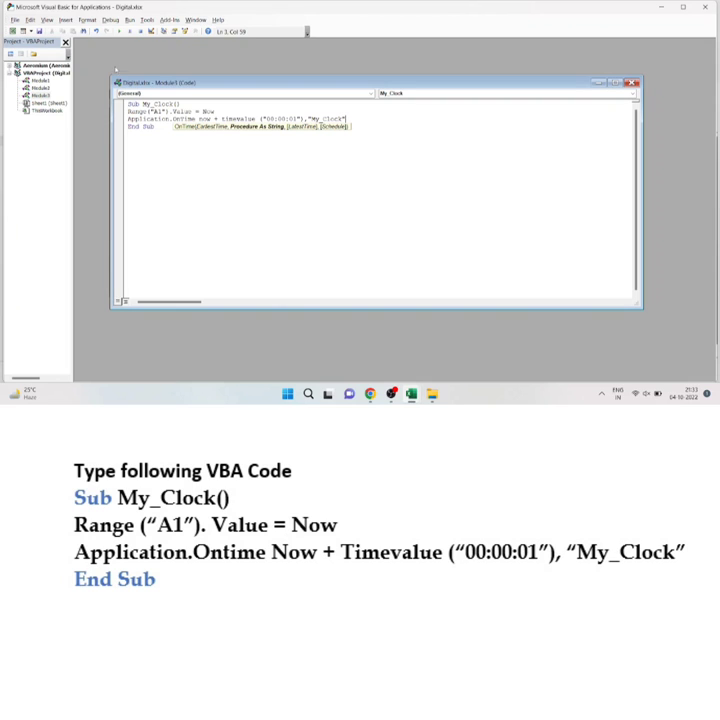
click(120, 33)
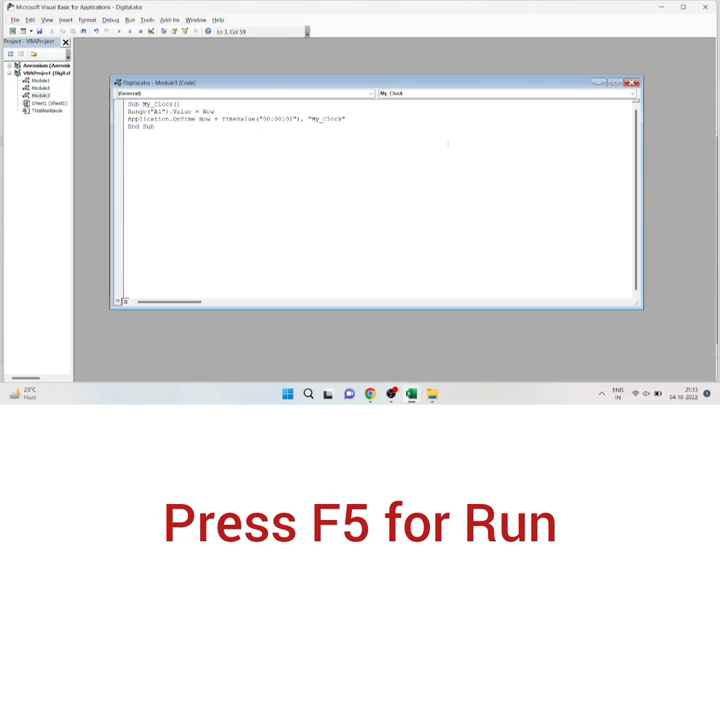
- Close the code window and VBA editor, then autofit column A to show A1's date and time
click(632, 82)
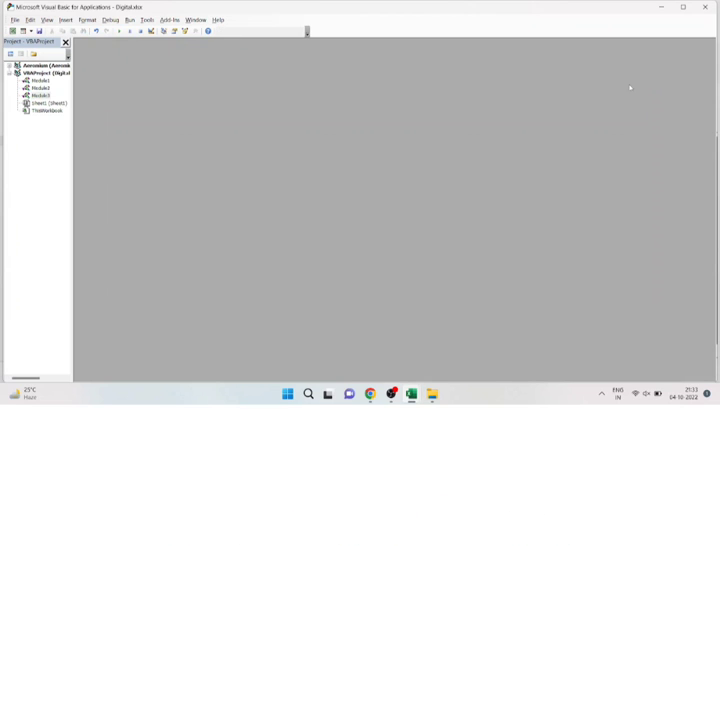
click(705, 7)
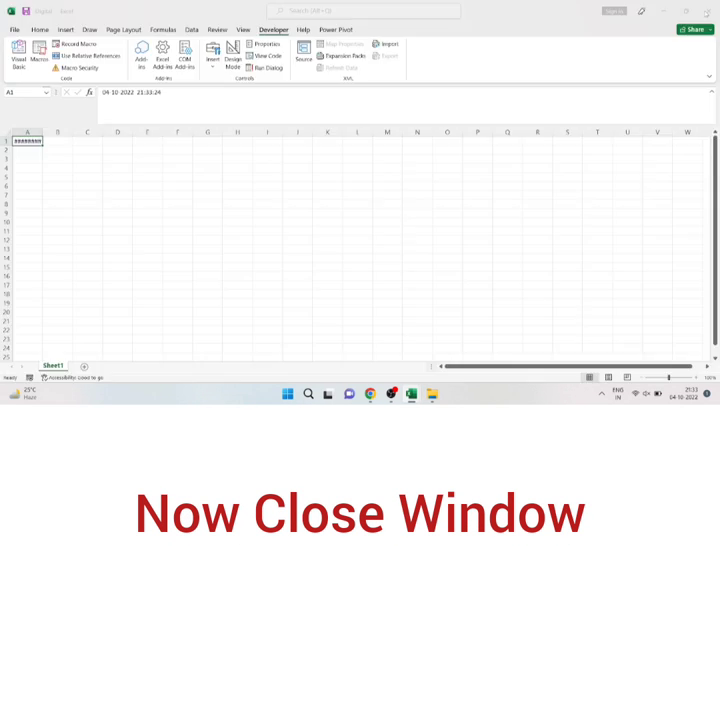
double_click(42, 131)
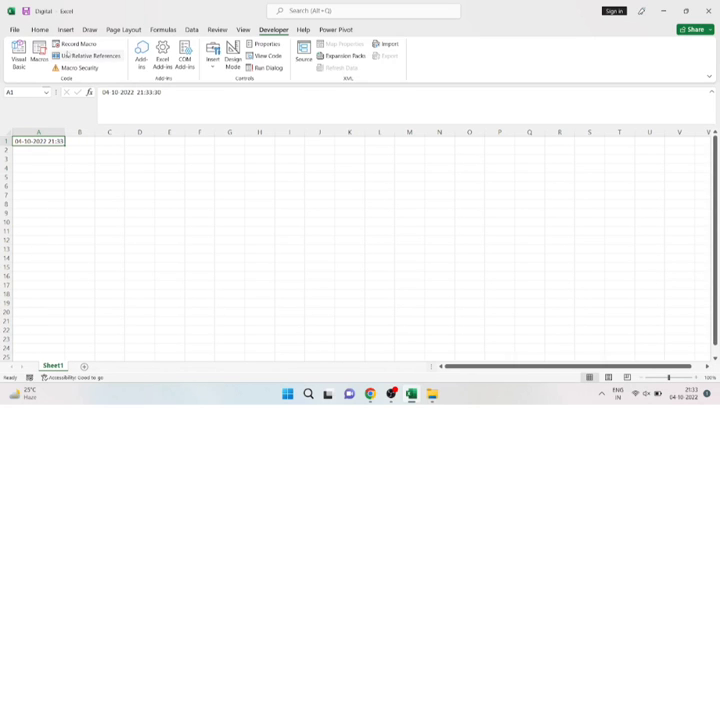
click(41, 30)
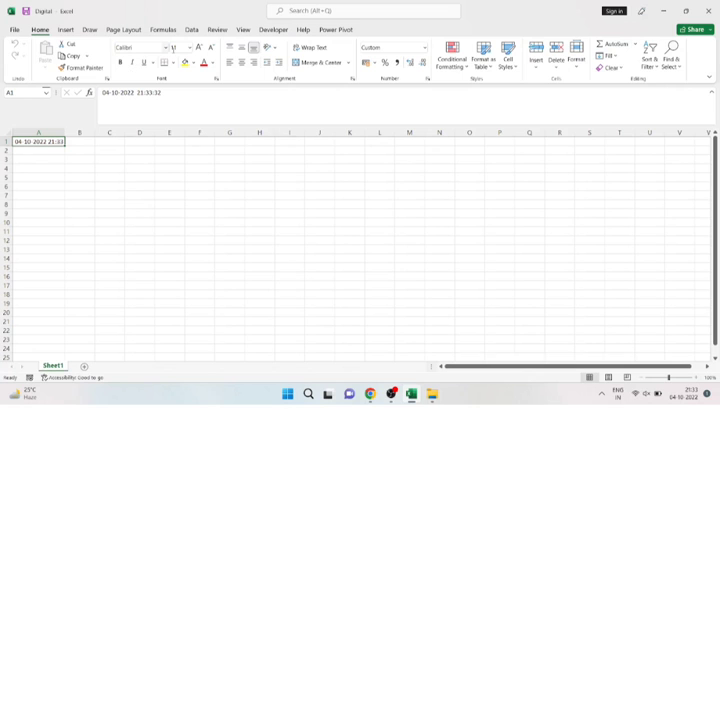
- Give A1 font size 72, a black fill and a bright green font colour from More Colors
click(189, 48)
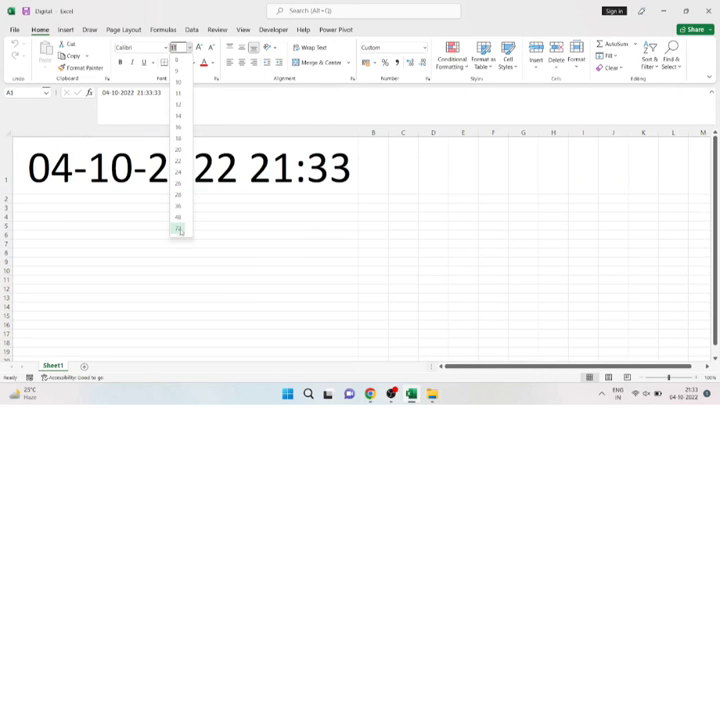
click(180, 231)
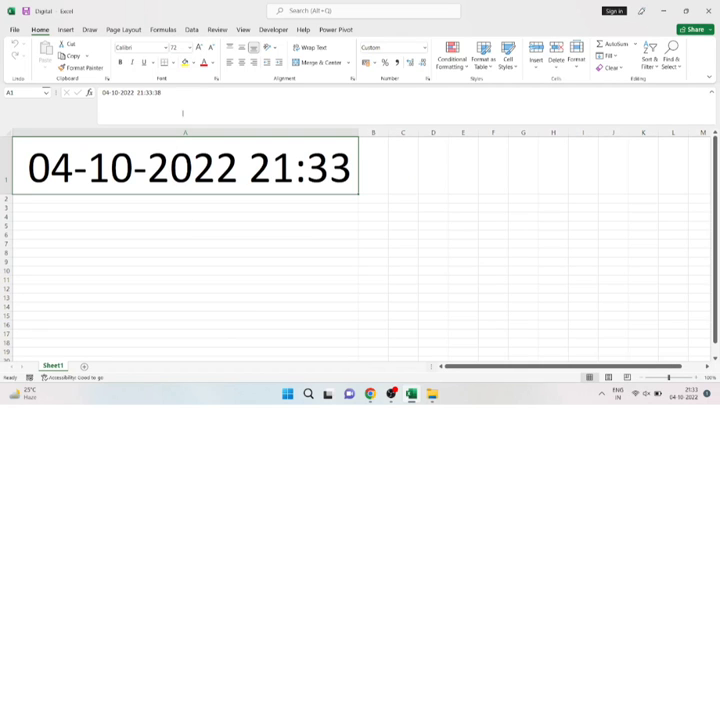
click(193, 62)
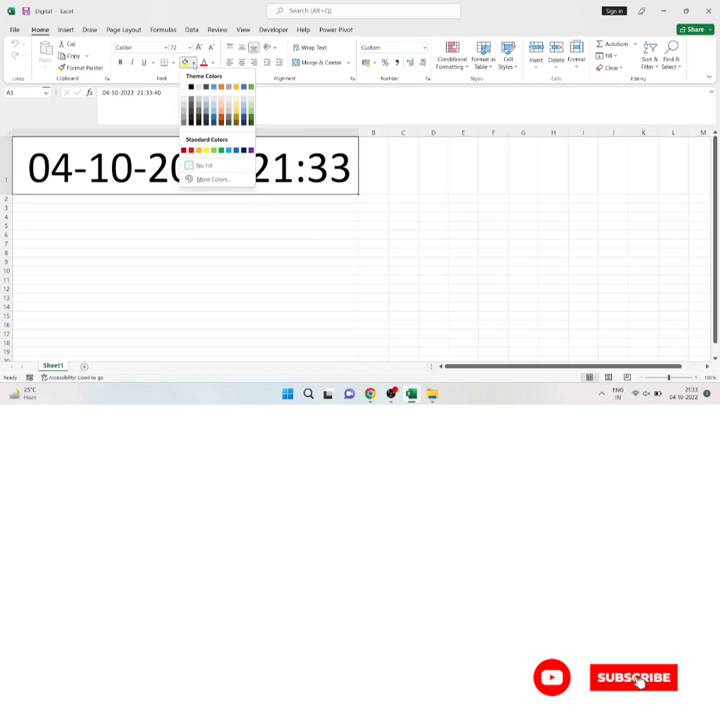
click(191, 87)
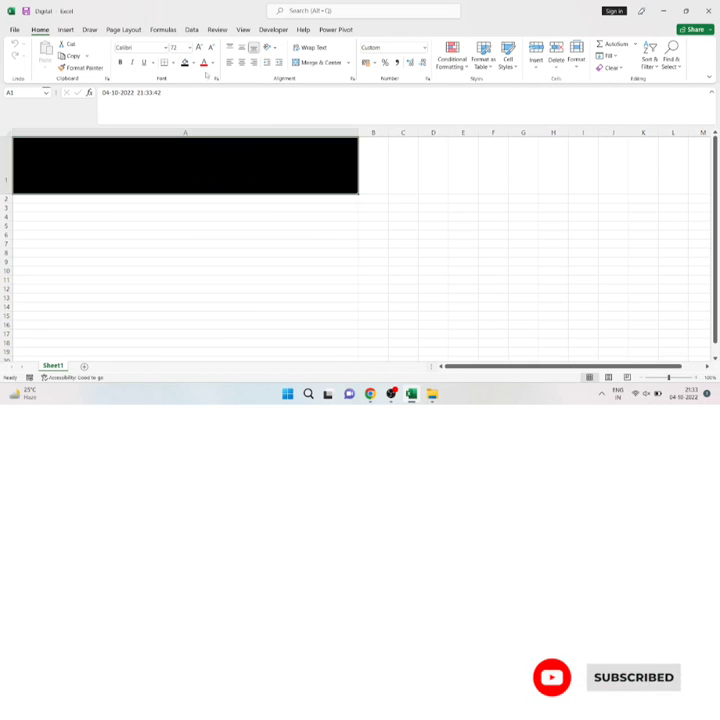
click(212, 62)
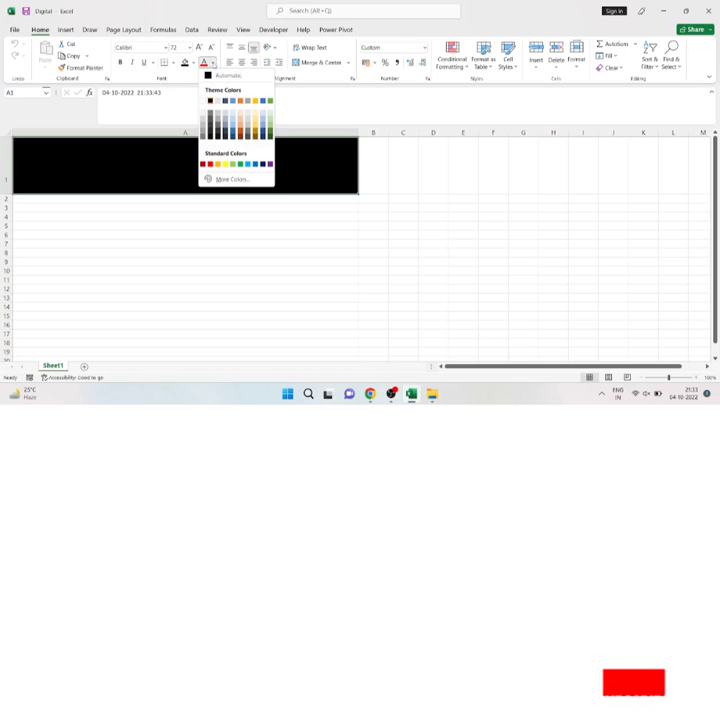
click(214, 179)
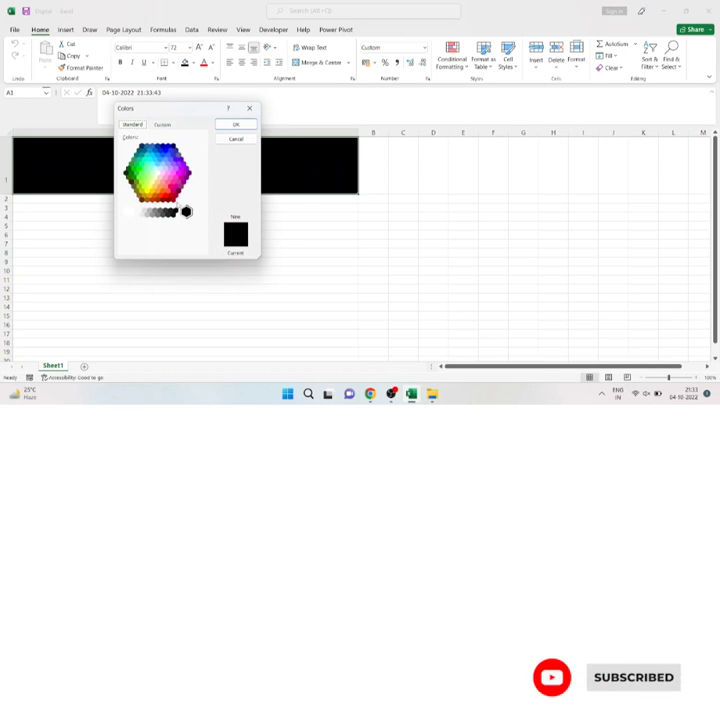
click(140, 170)
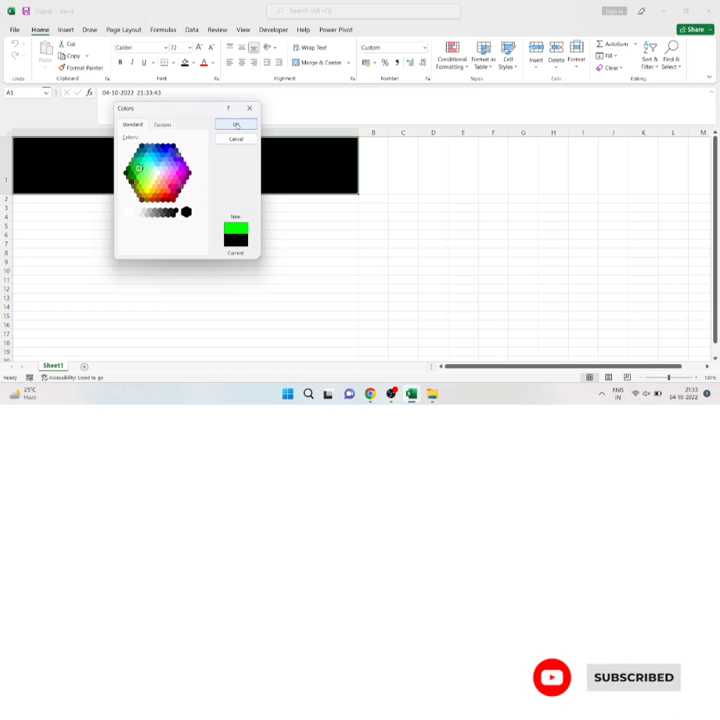
click(237, 124)
click(194, 226)
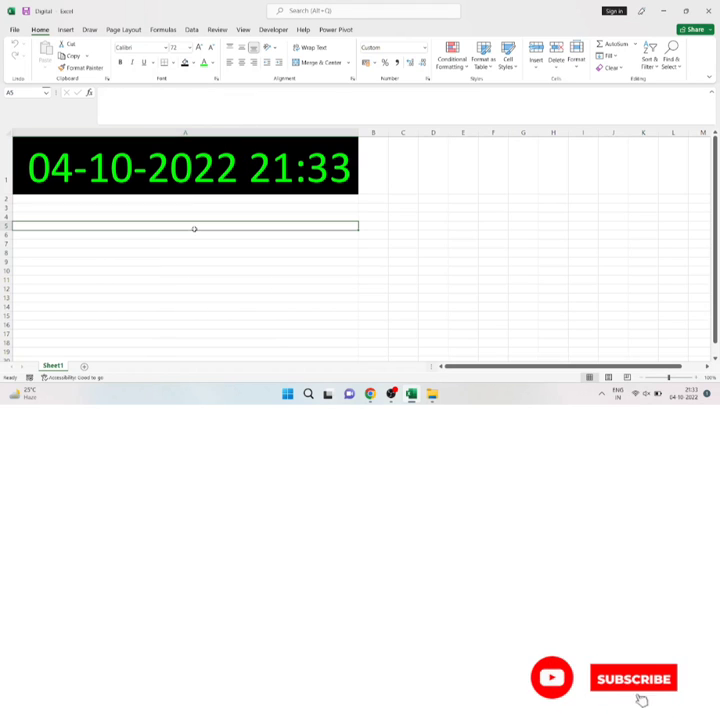
click(185, 168)
- Format A1 with the 1:30:55 PM time style and centre it in the cell
right_click(187, 170)
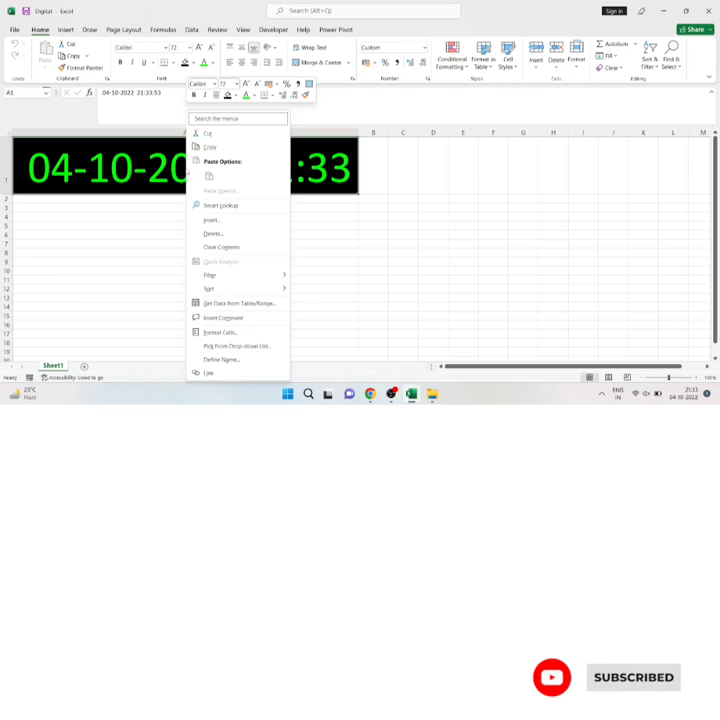
click(211, 333)
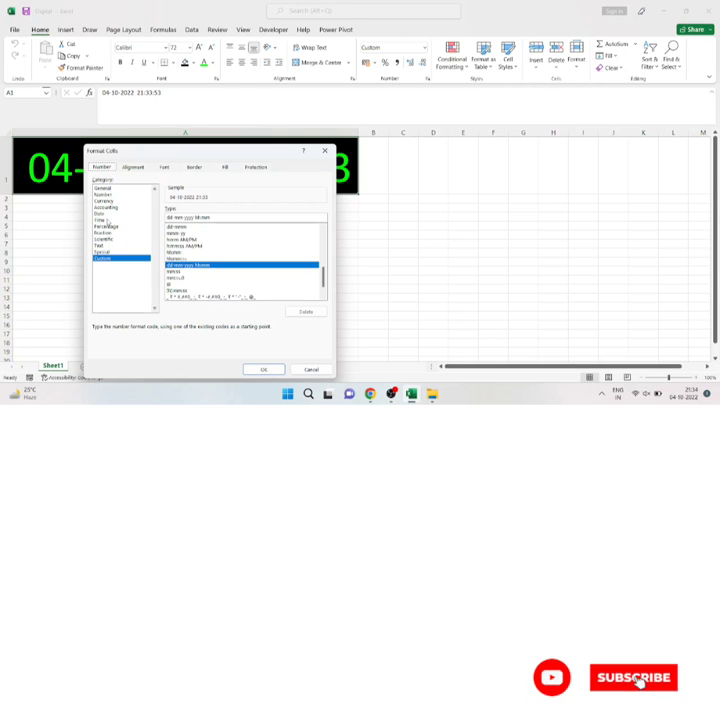
click(107, 220)
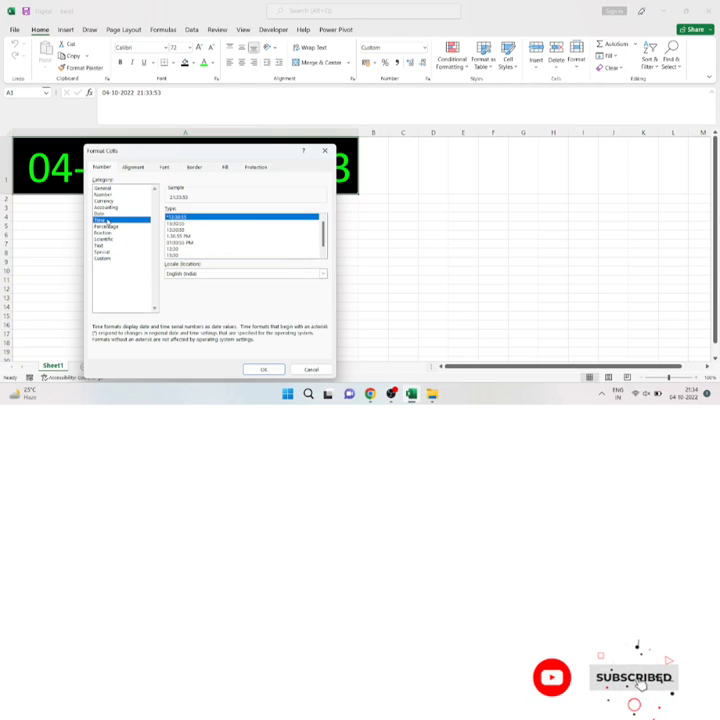
click(180, 242)
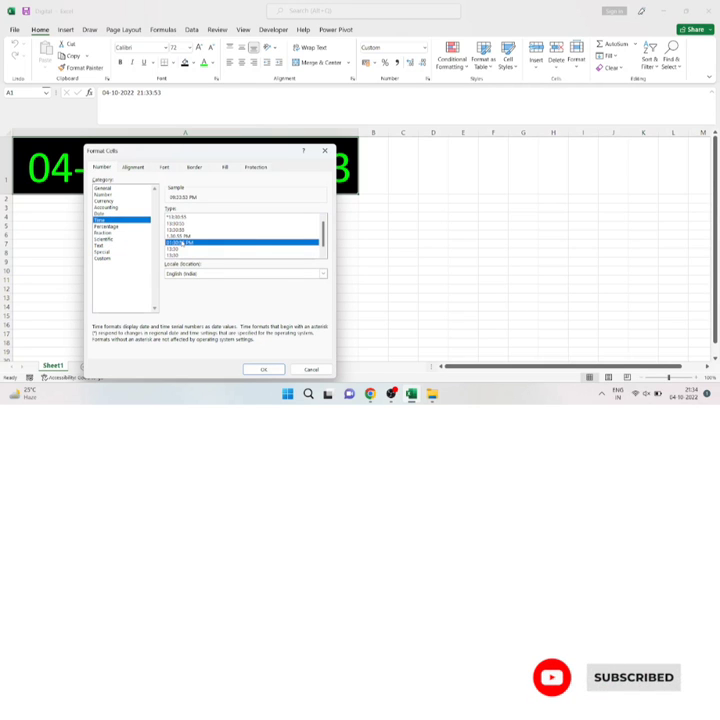
click(263, 370)
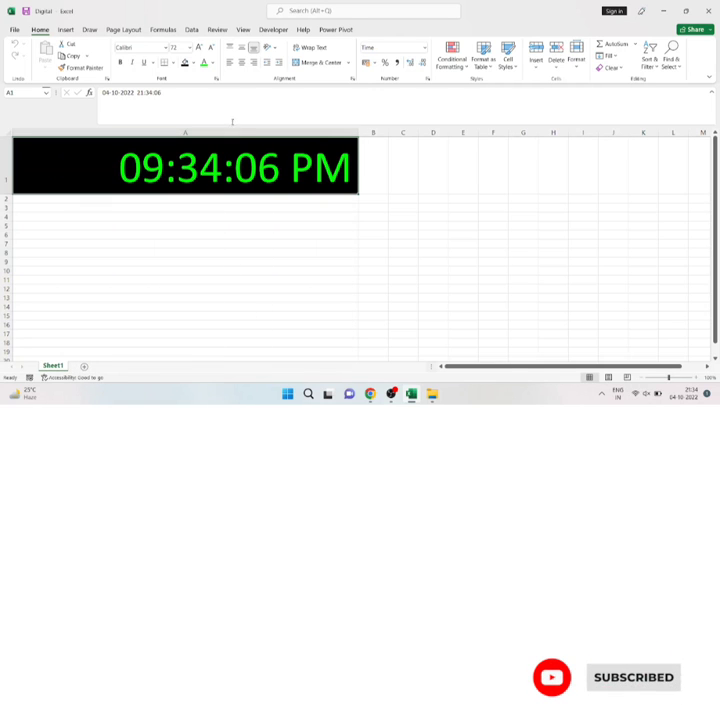
click(241, 62)
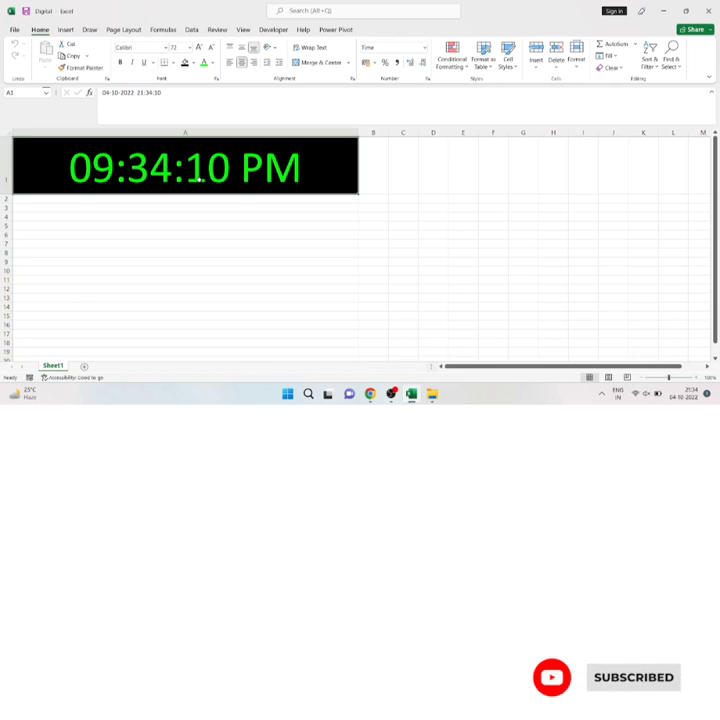
click(370, 393)
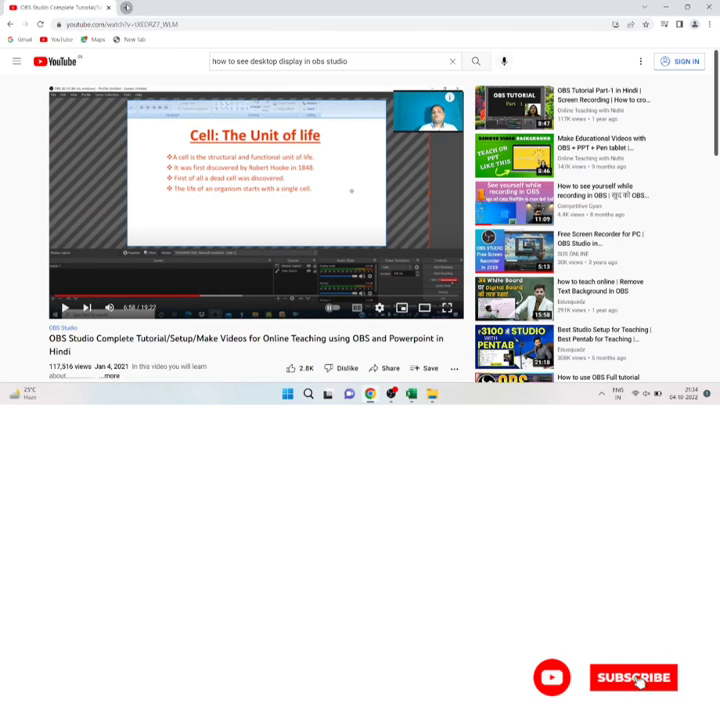
- Search for a free digital clock font and open 1001fonts' '11 Free Digital, Clock Fonts' page
click(127, 8)
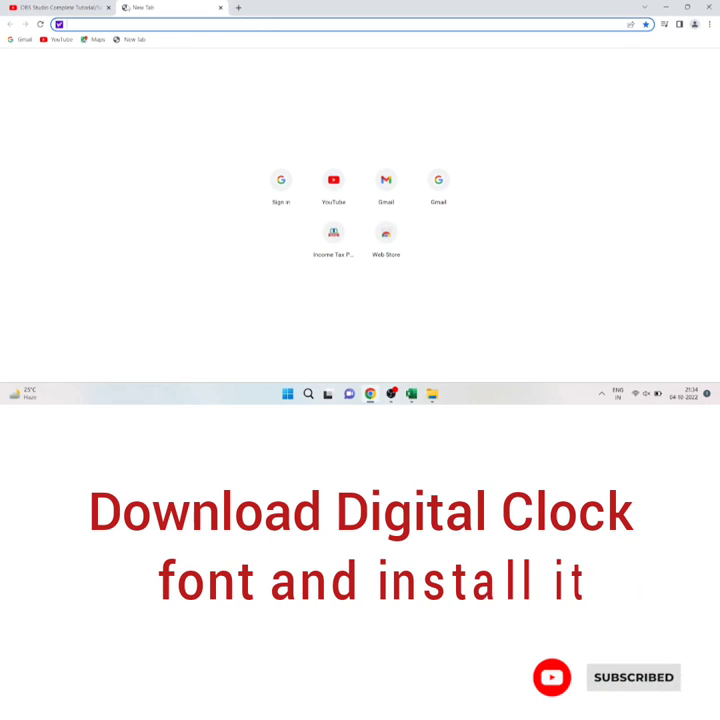
text(dig)
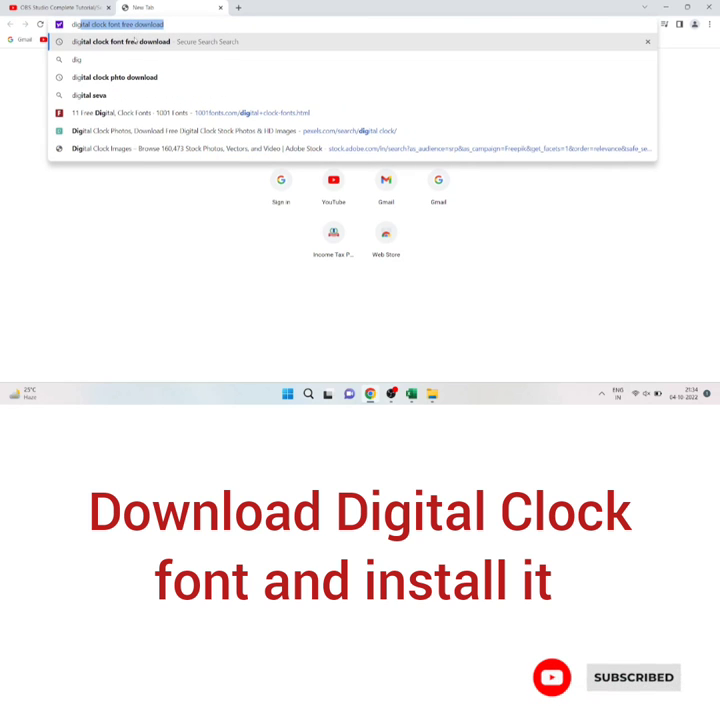
click(133, 42)
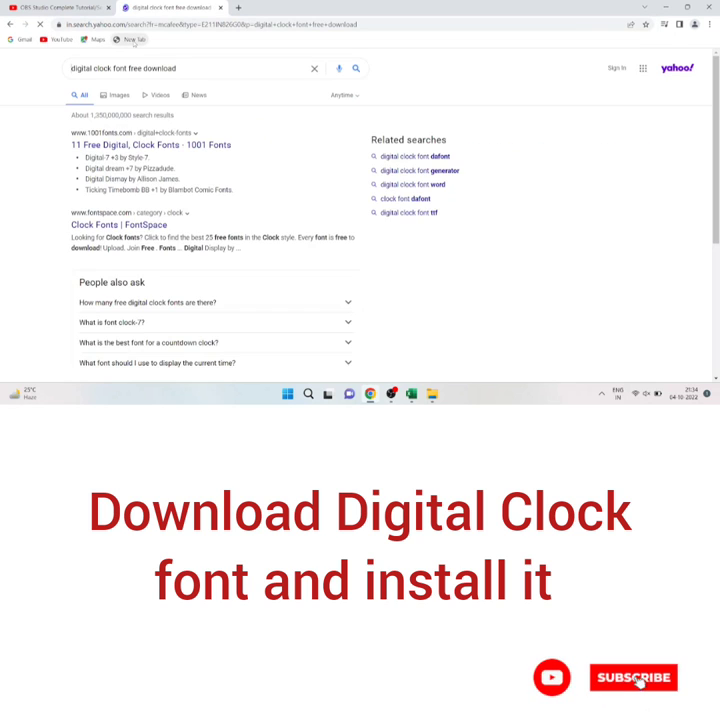
click(91, 145)
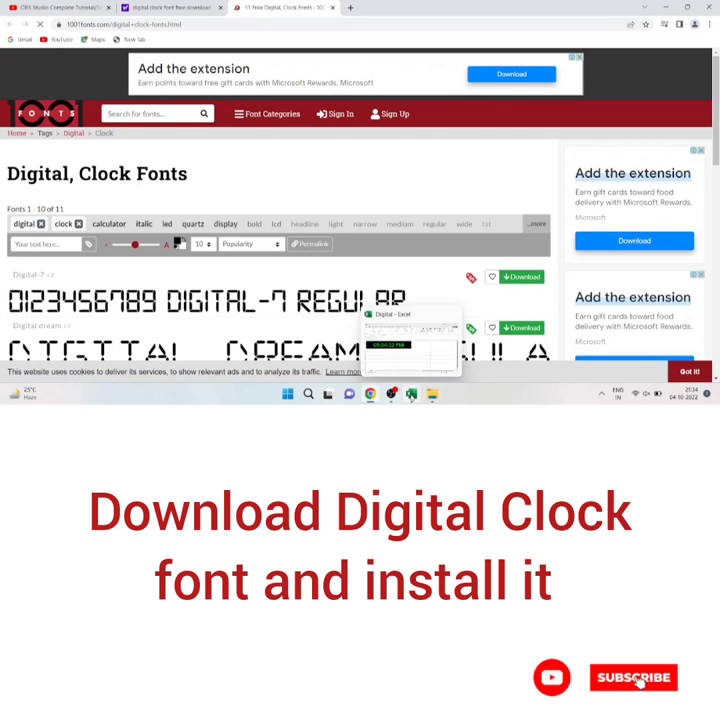
click(411, 393)
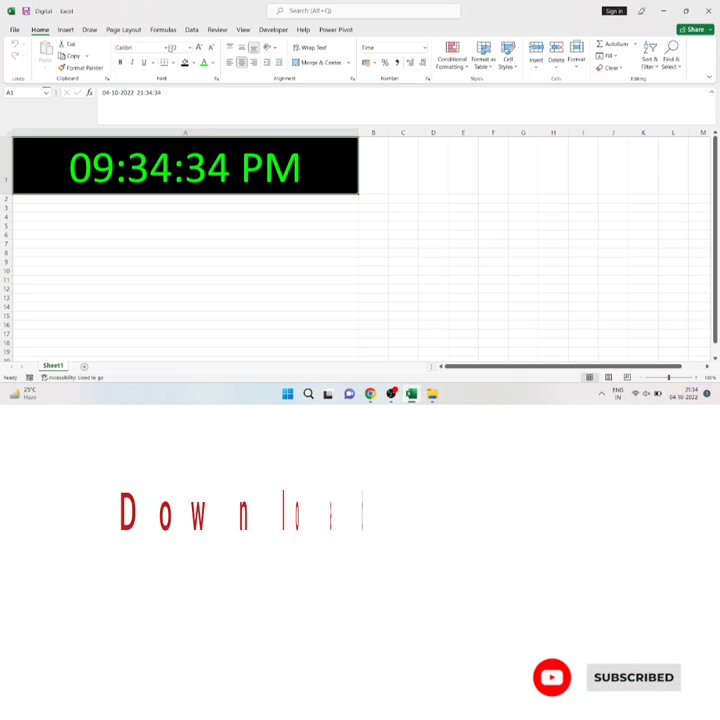
- Find 'digital' in the font list, apply DIGITAL-7 ITALIC to A1, then select a cell below
click(166, 48)
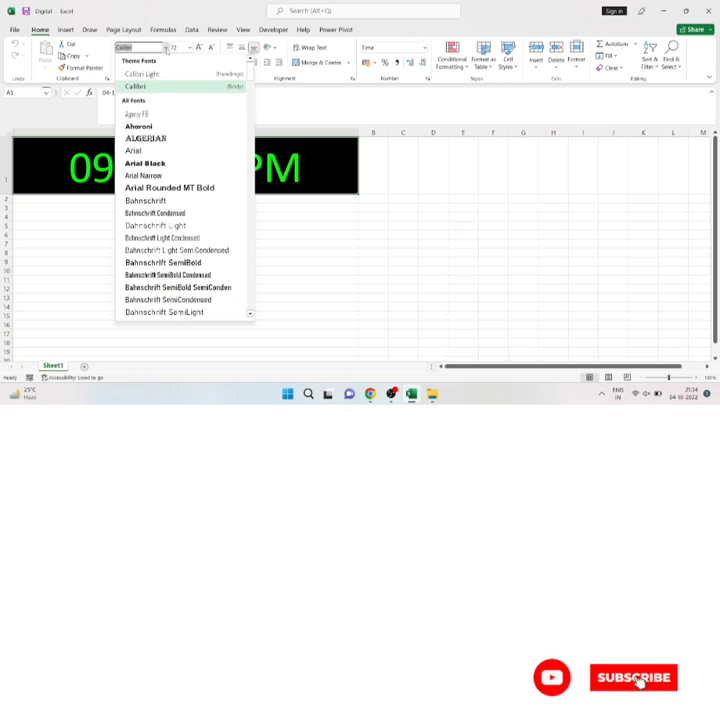
text(digital)
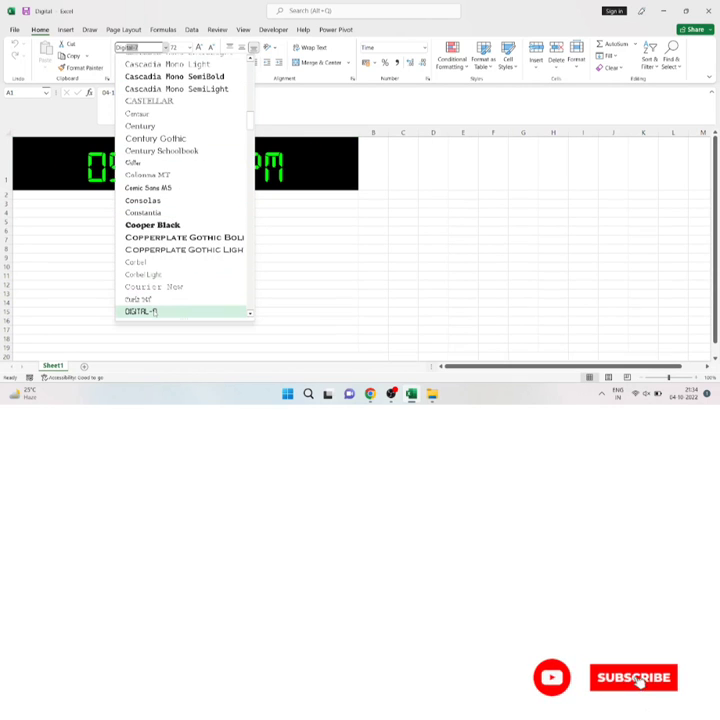
key(Down)
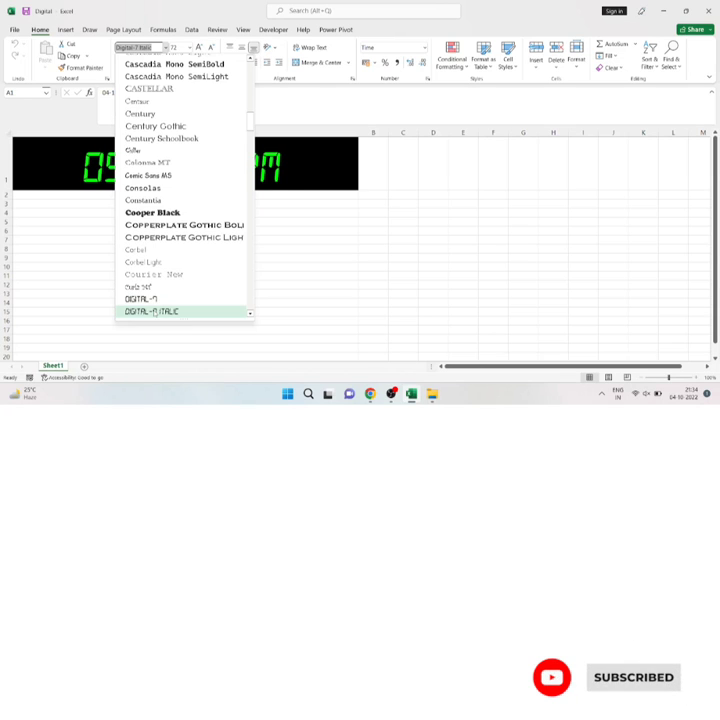
click(154, 311)
click(238, 239)
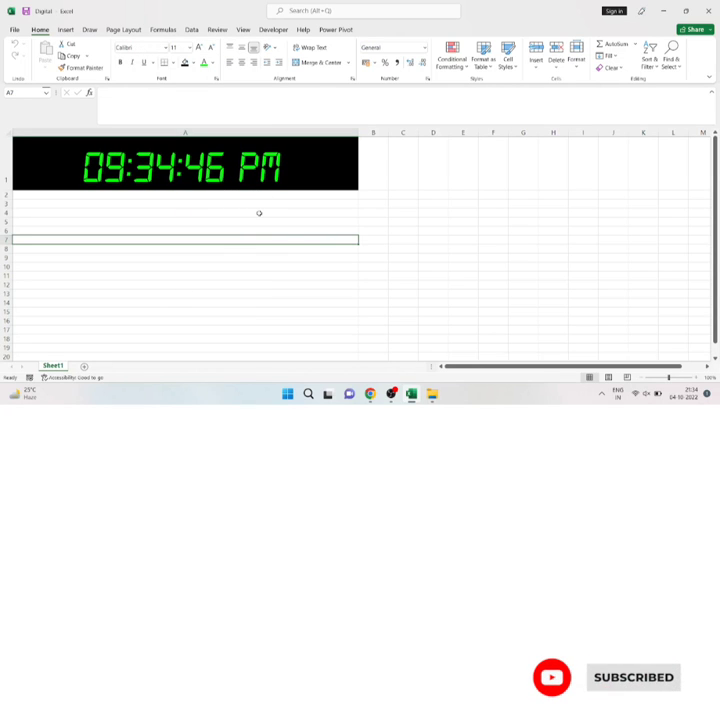
click(259, 213)
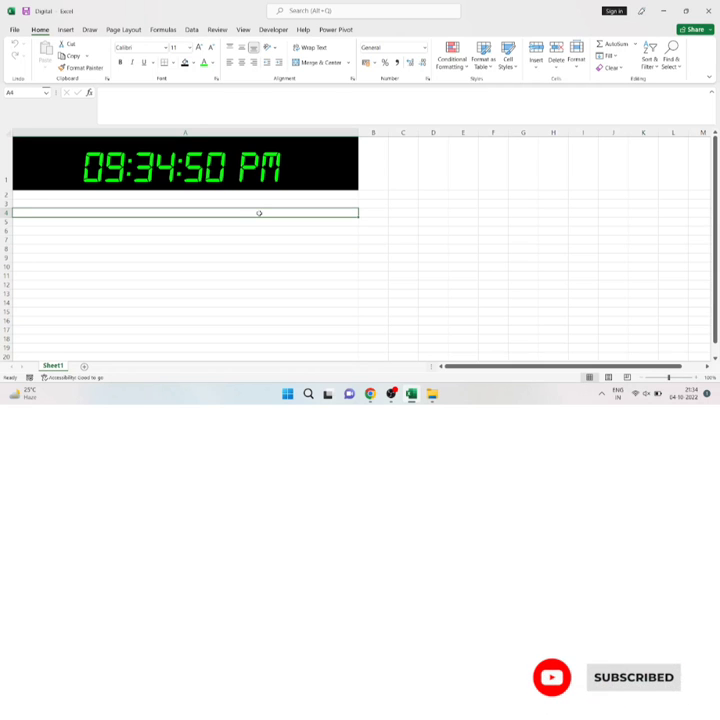
- Save the workbook as Digital with Save as type set to Excel Macro-Enabled Workbook
key(F12)
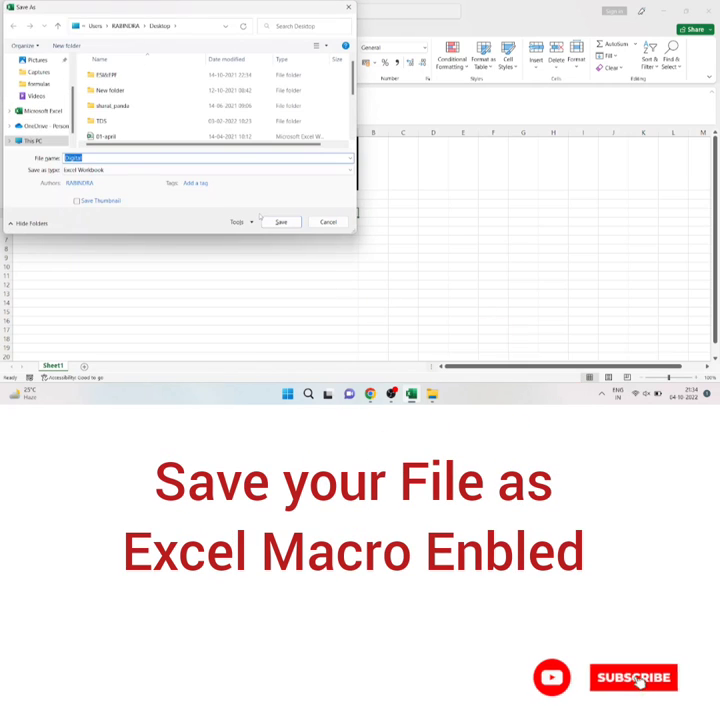
click(96, 170)
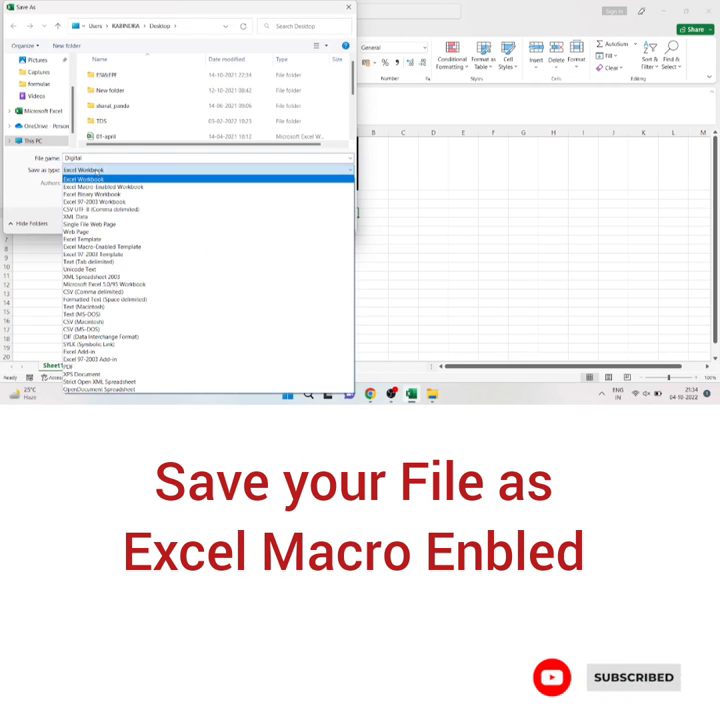
click(100, 186)
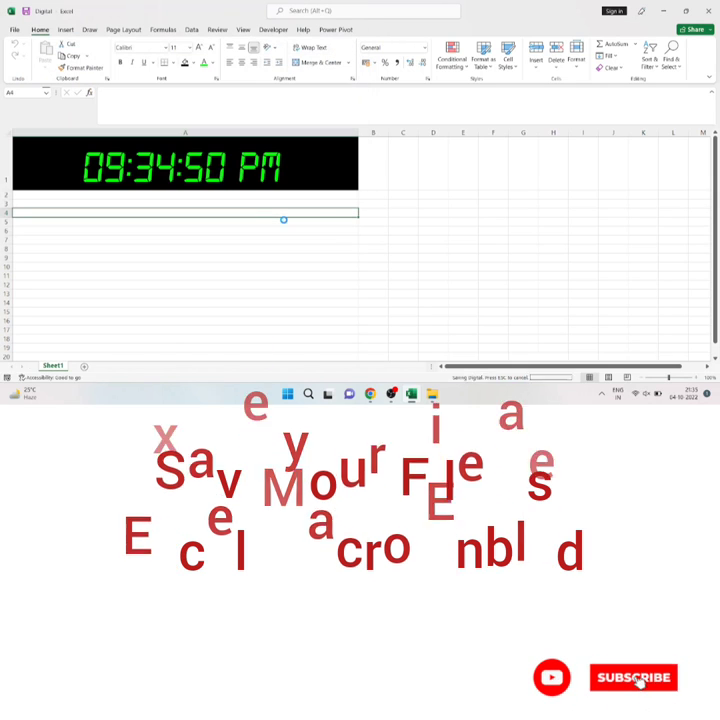
click(251, 265)
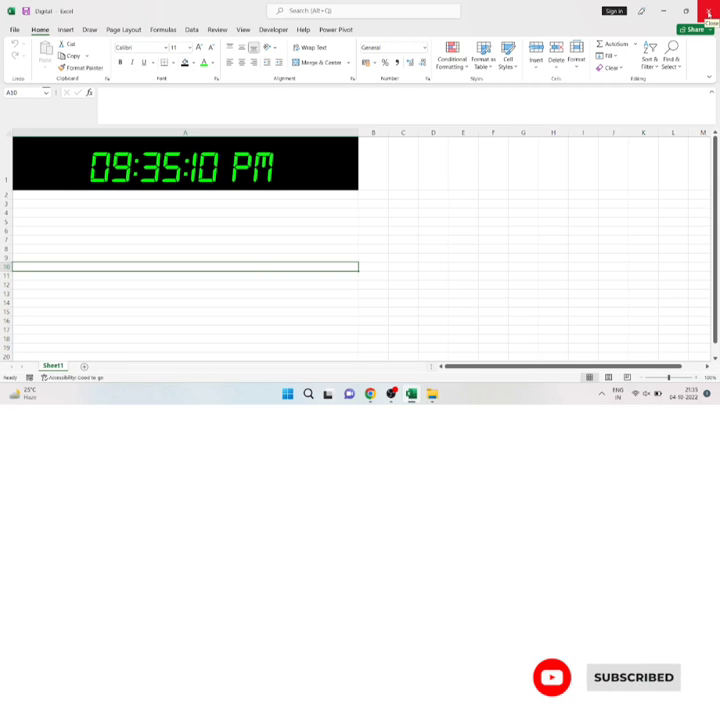
- Close Excel via the save prompt, minimize the other windows, and reopen Digital from the desktop
click(708, 12)
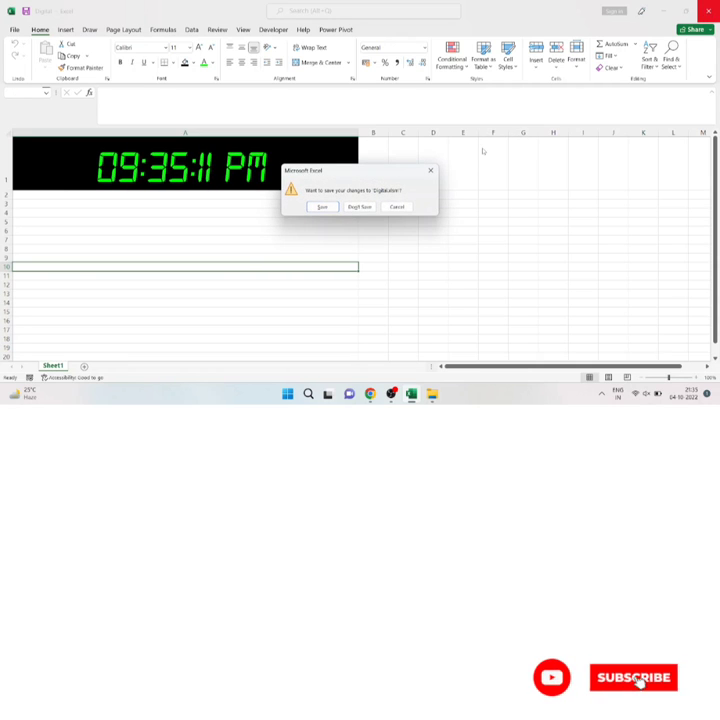
click(325, 207)
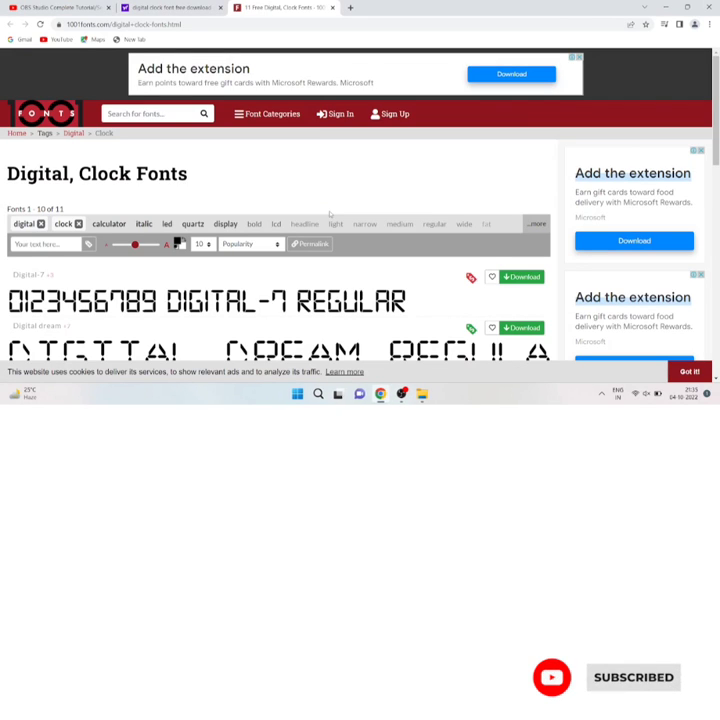
click(661, 7)
click(661, 7)
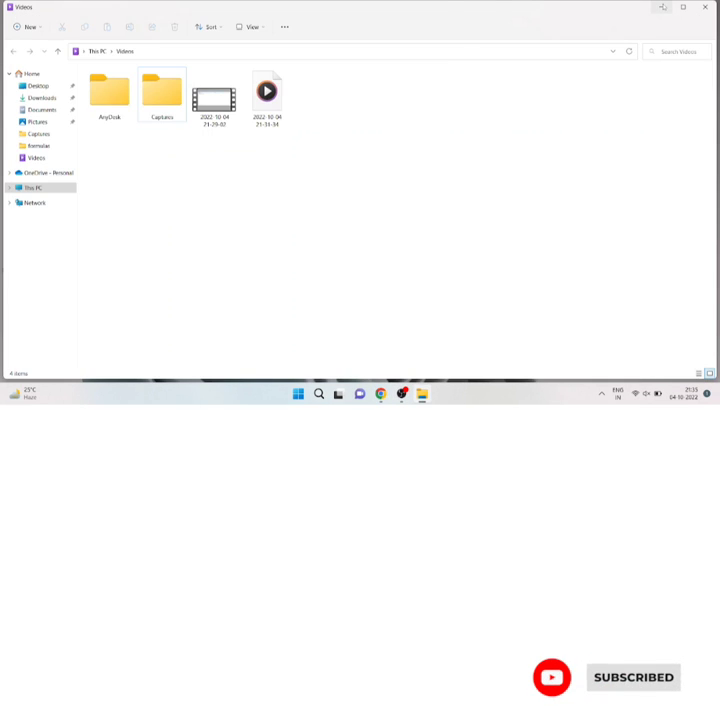
click(661, 7)
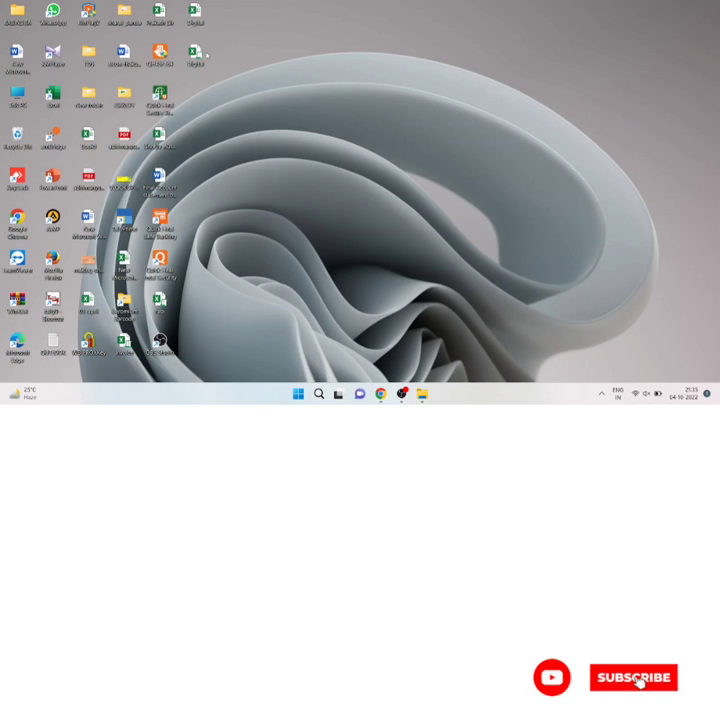
double_click(196, 54)
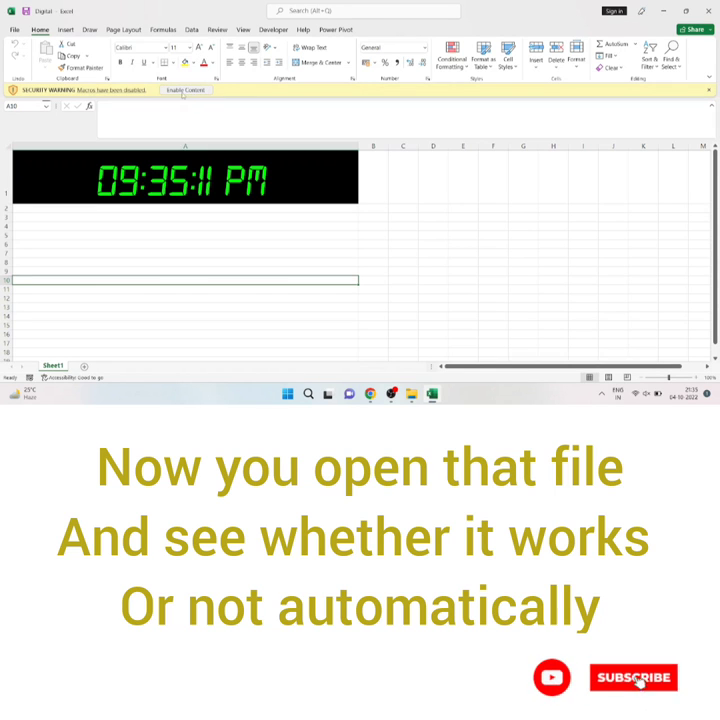
- Enable macros in the Digital workbook and open the Visual Basic editor from the Developer tab
click(183, 90)
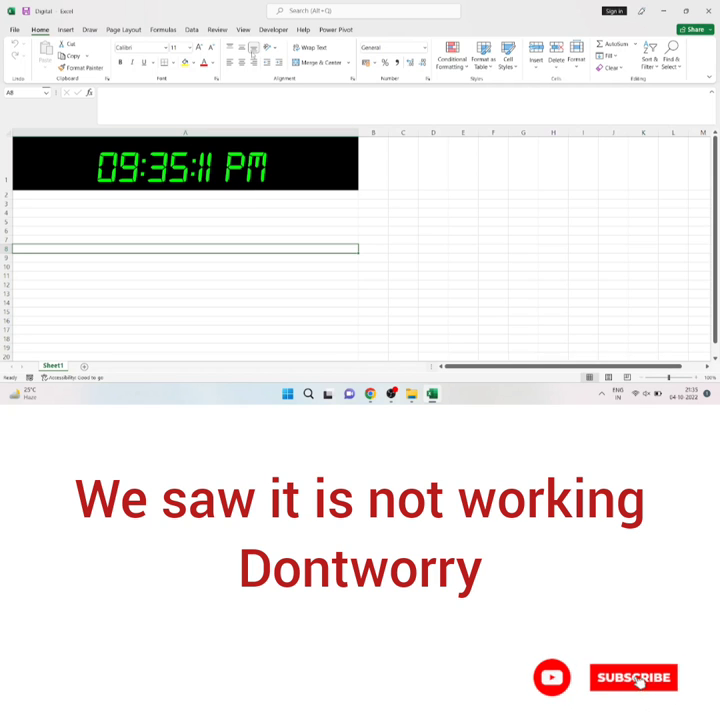
click(272, 30)
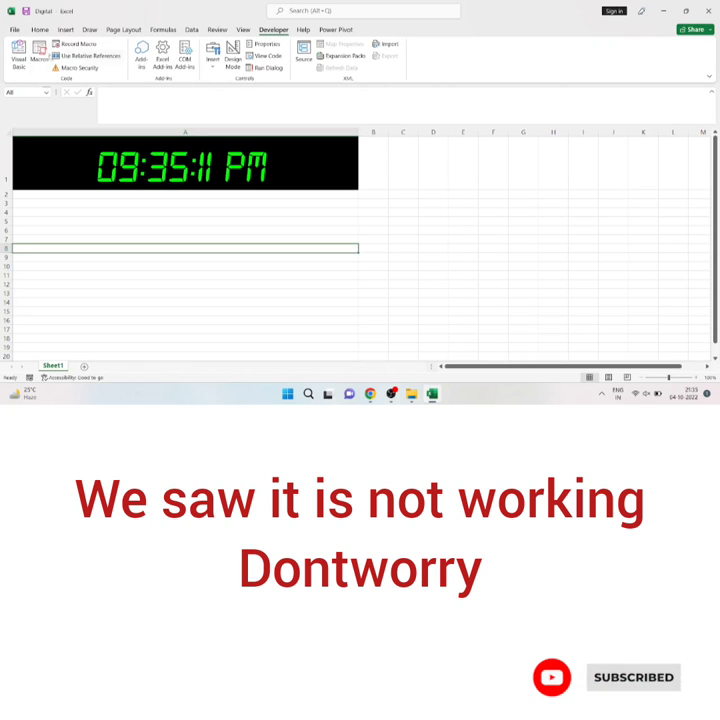
click(18, 55)
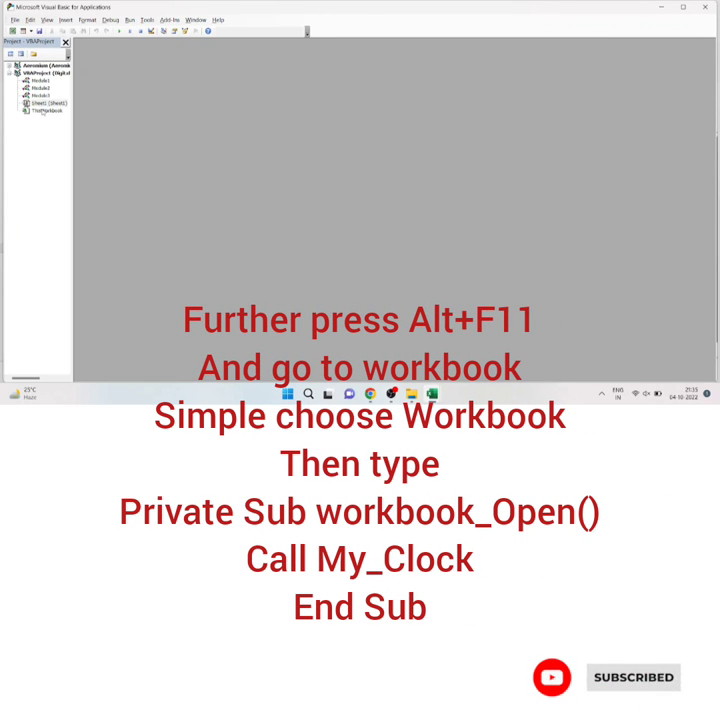
- Add a Workbook_Open procedure to ThisWorkbook that calls My_Clock, then close the VBA editor
double_click(43, 111)
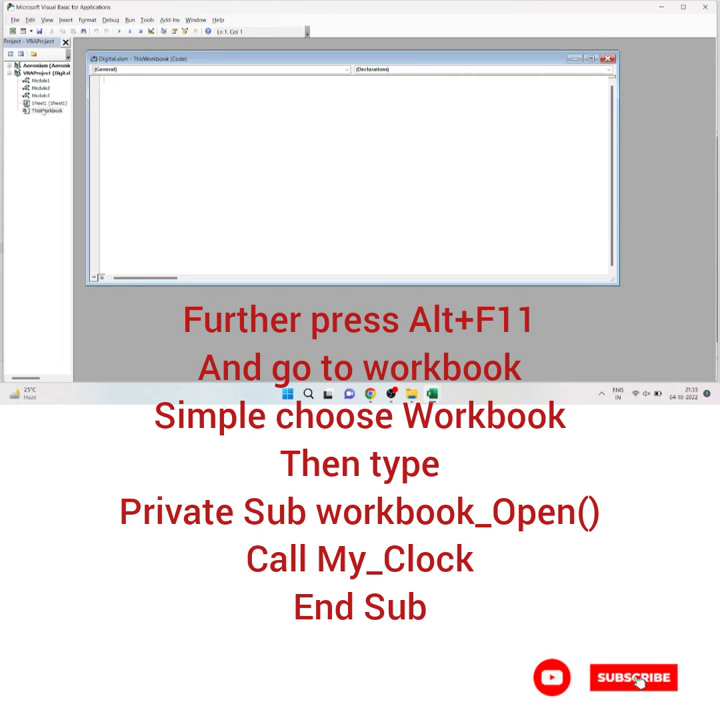
click(347, 69)
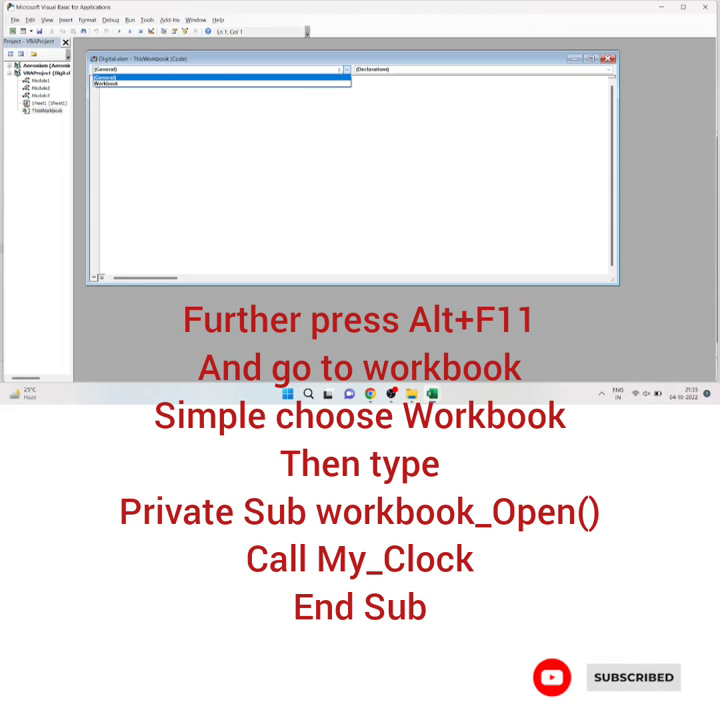
click(321, 83)
text(Call)
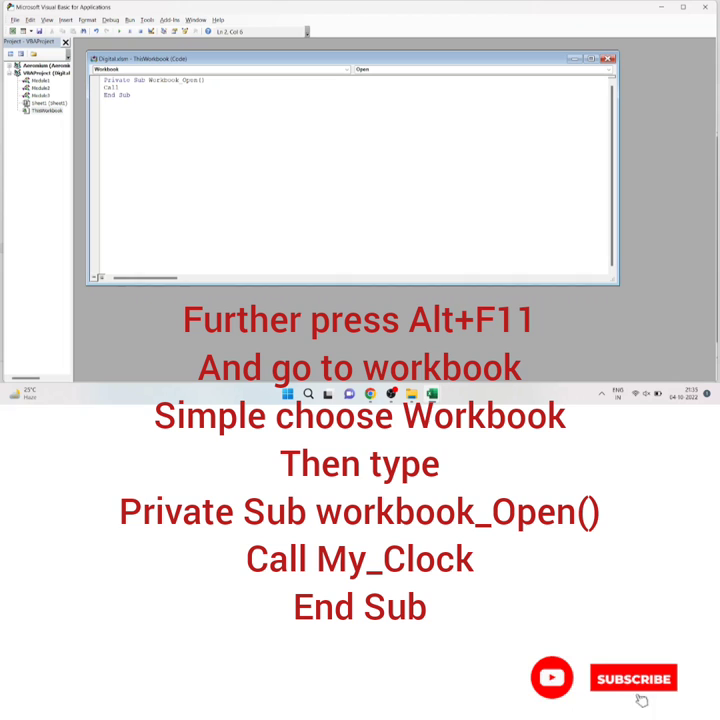
text(My_C)
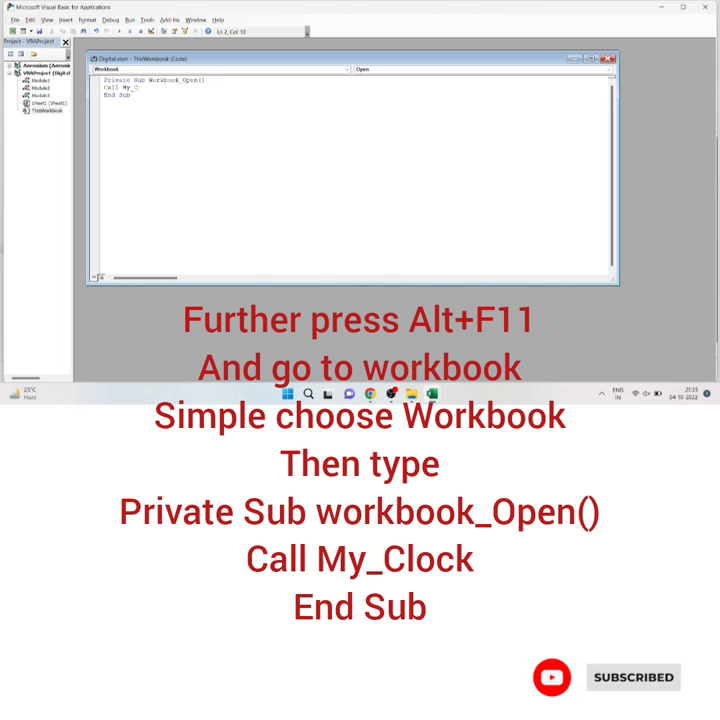
text(lock)
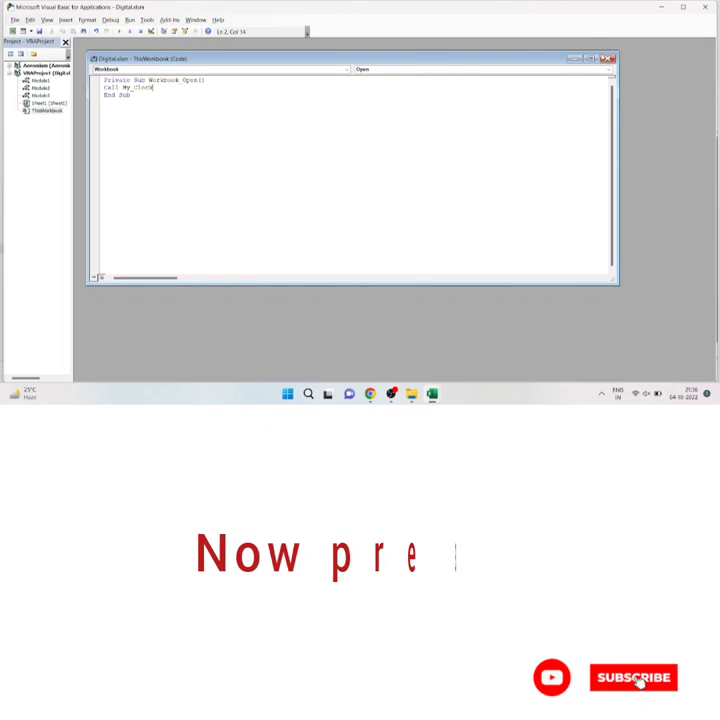
click(611, 59)
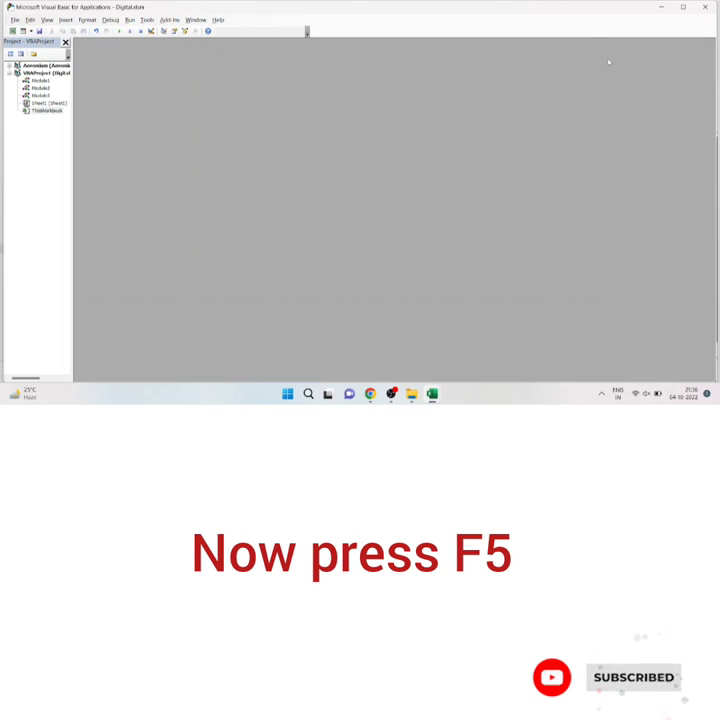
click(706, 8)
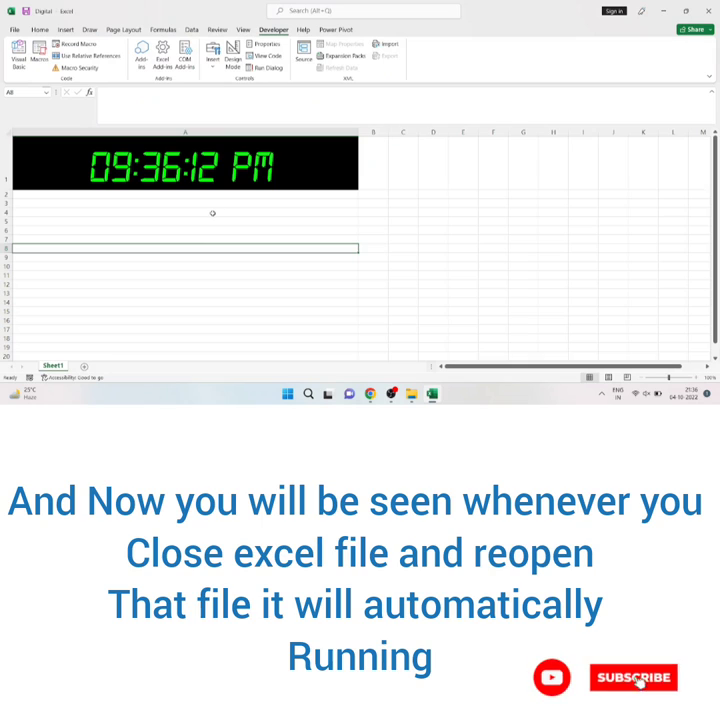